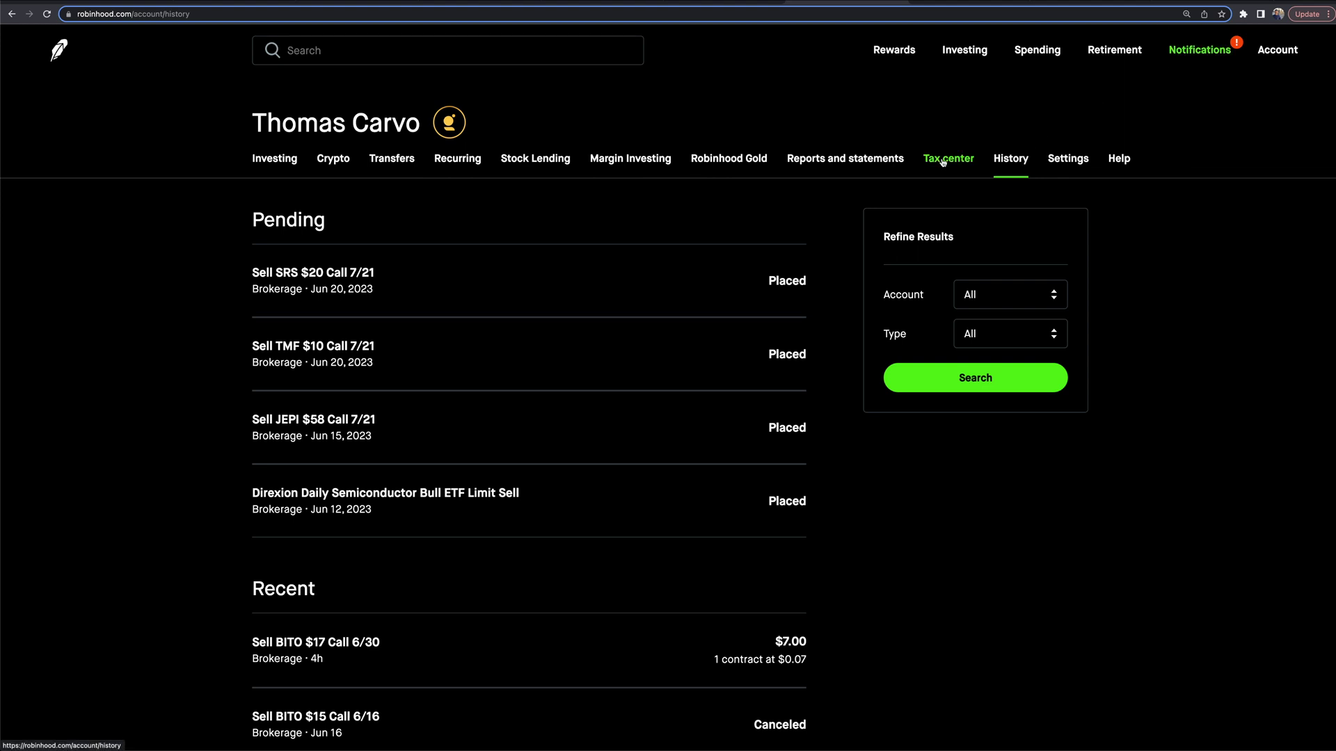
# Step: Browse to Reports and statements, view Brokerage monthly statements, then return to Account activity reports
pyautogui.click(828, 162)
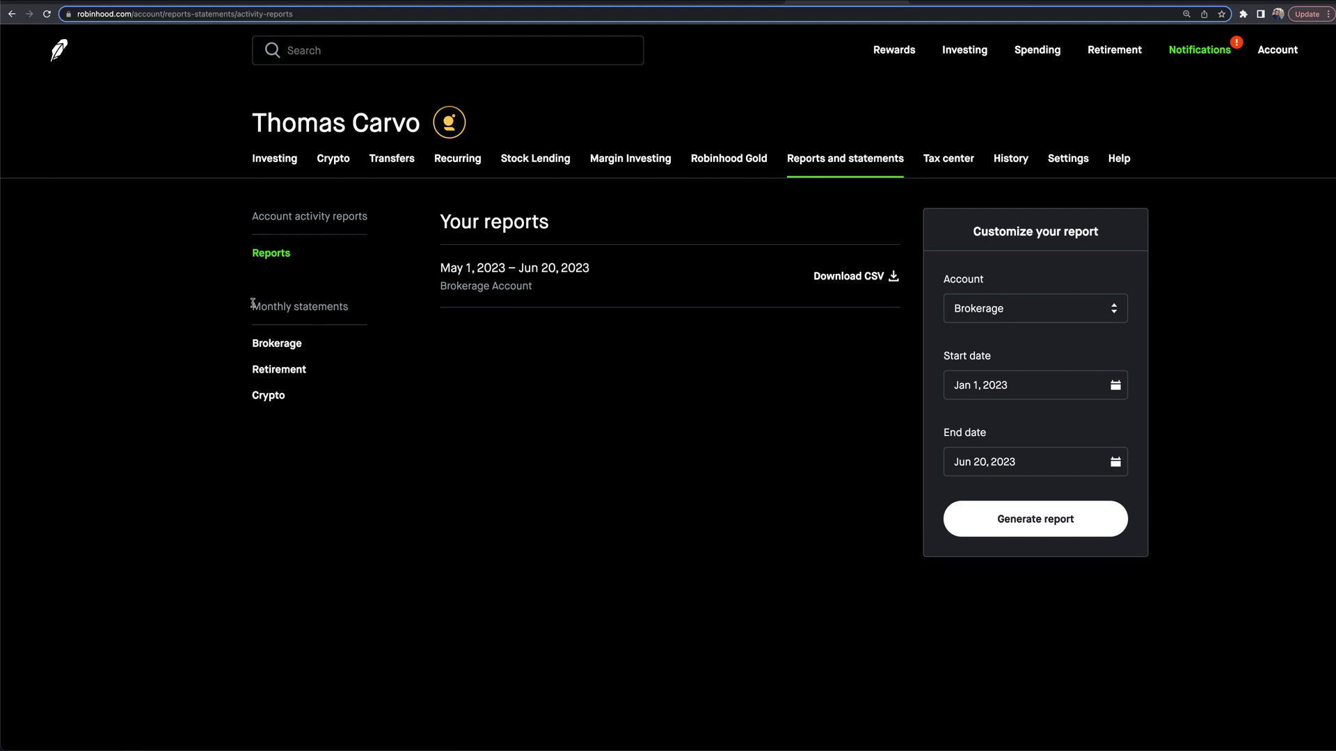
pyautogui.moveTo(254, 300); pyautogui.dragTo(425, 316)
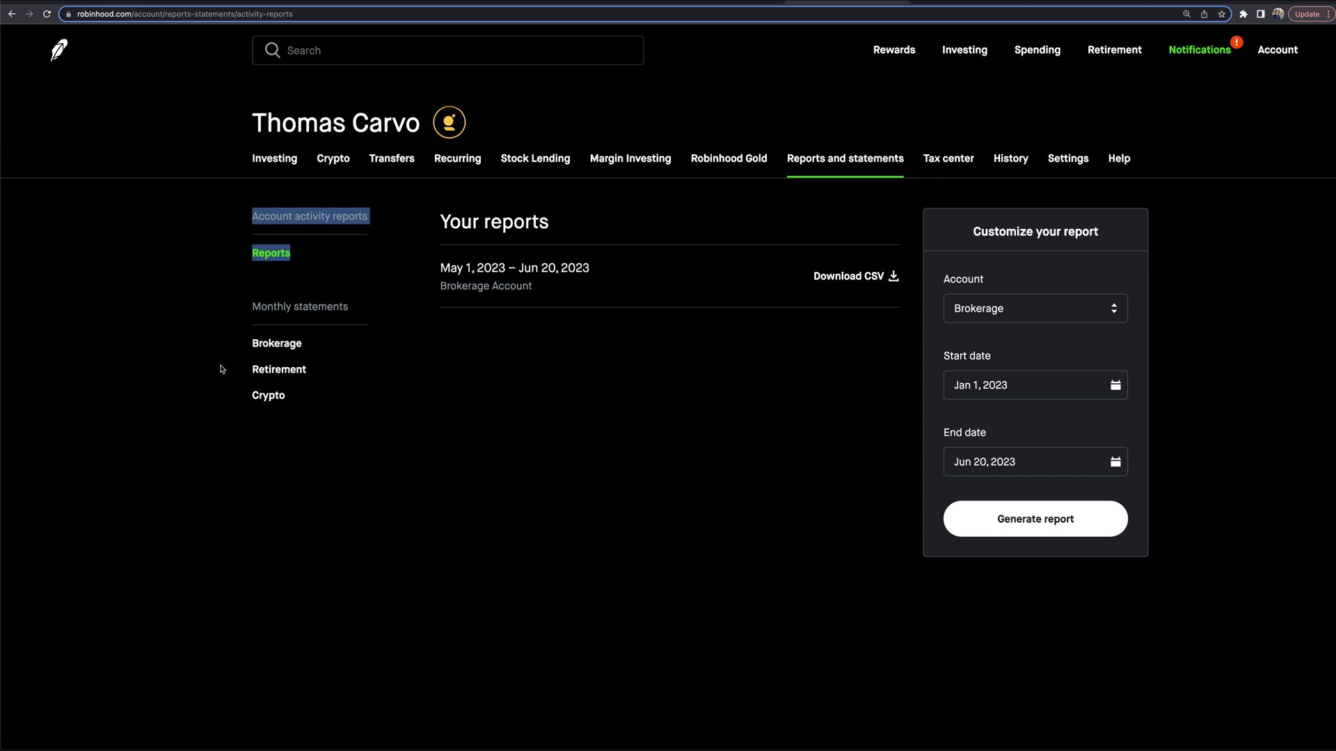
pyautogui.click(418, 414)
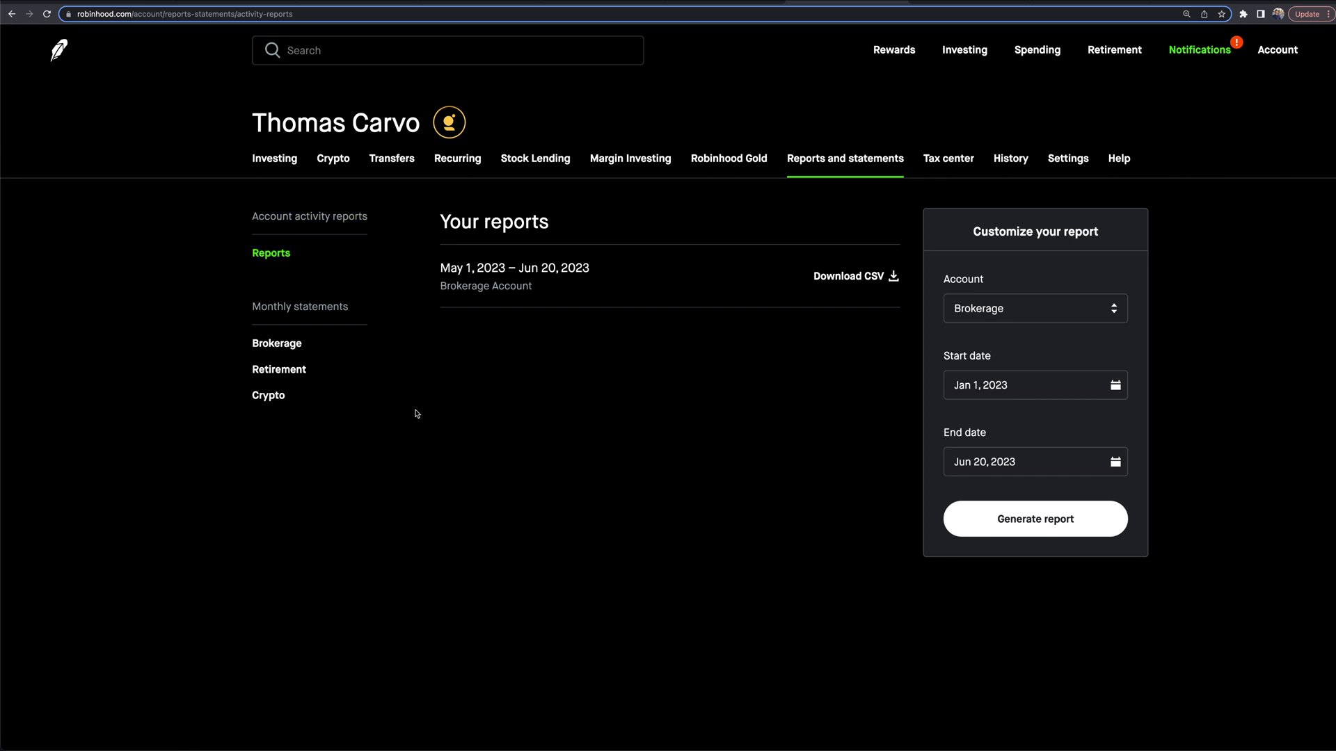
pyautogui.click(281, 345)
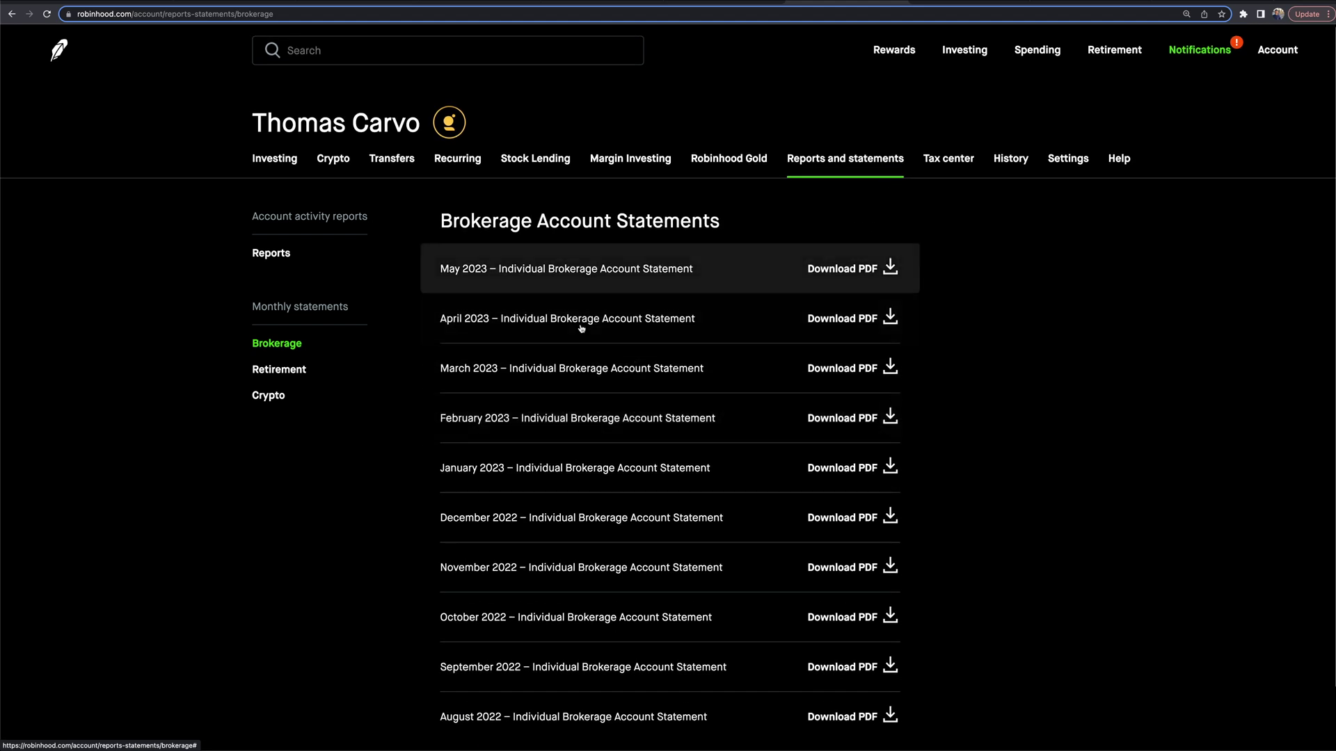
pyautogui.click(271, 255)
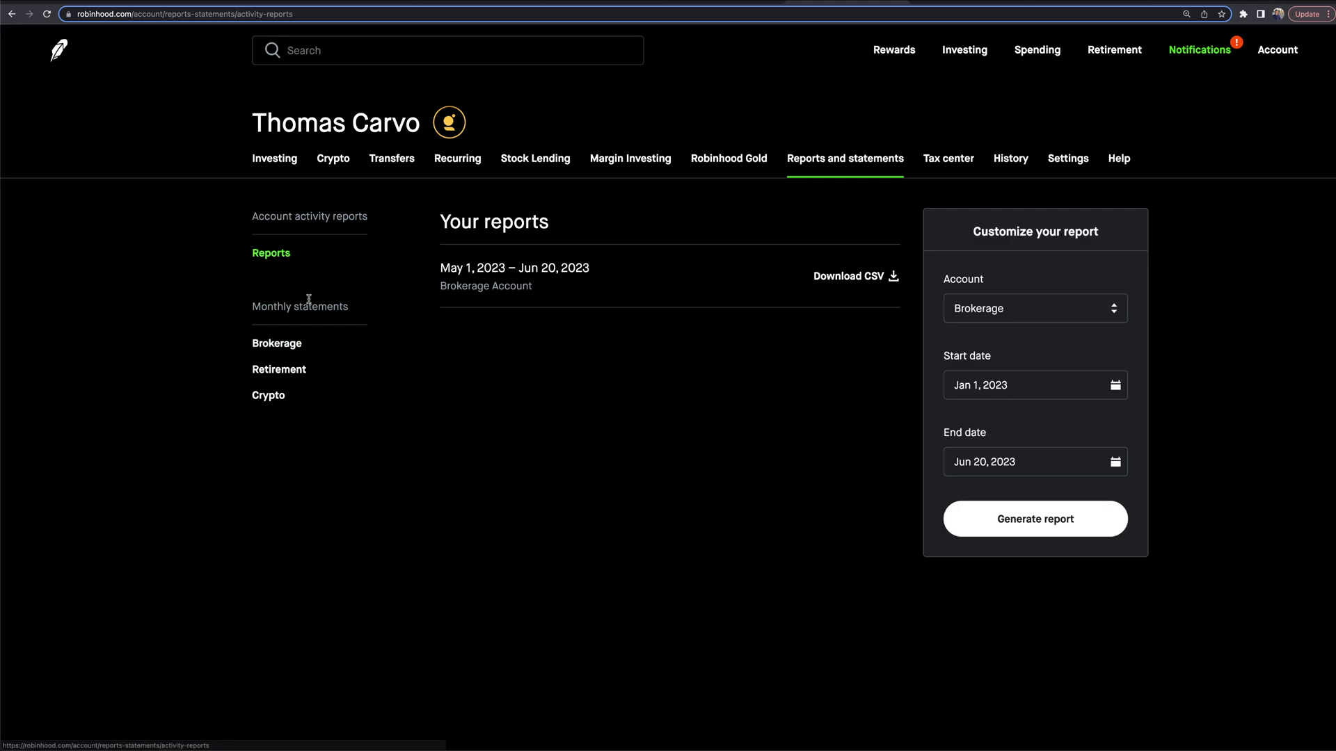
pyautogui.moveTo(439, 224); pyautogui.dragTo(555, 224)
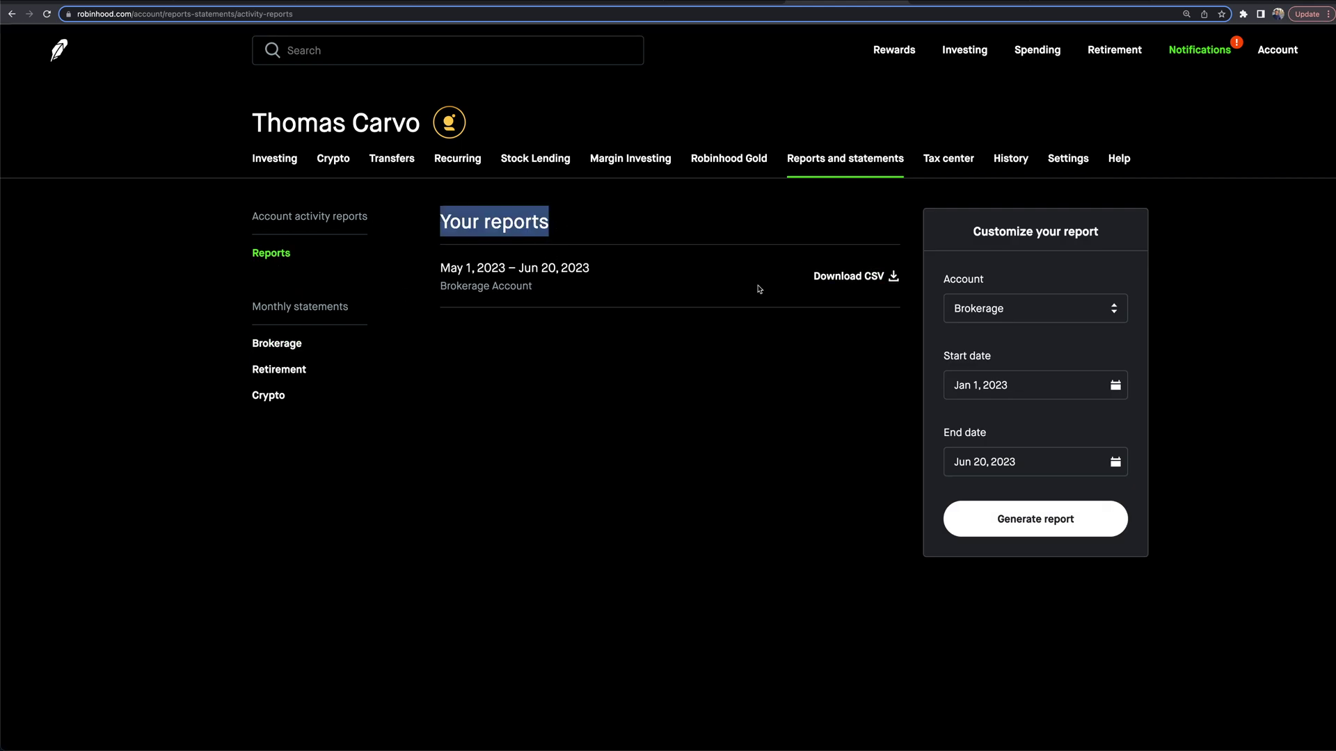
pyautogui.moveTo(533, 286); pyautogui.dragTo(251, 215)
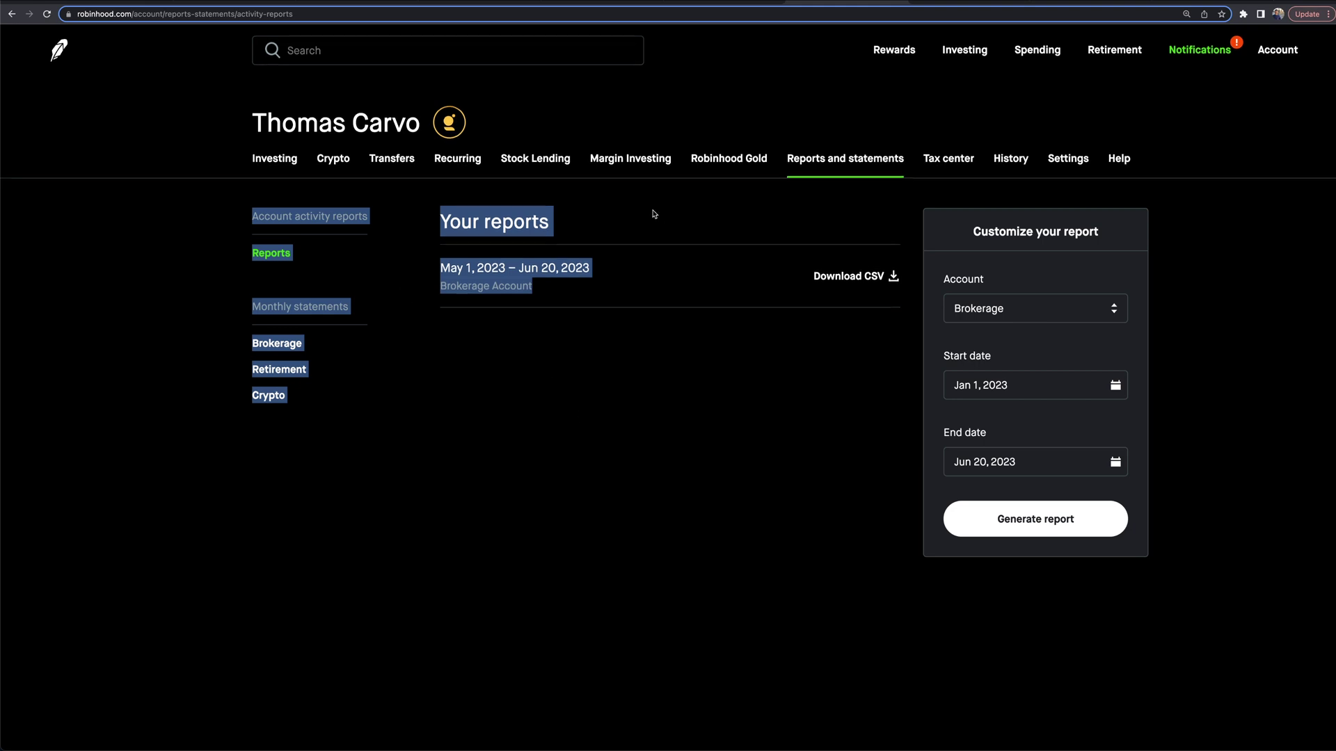
pyautogui.click(625, 215)
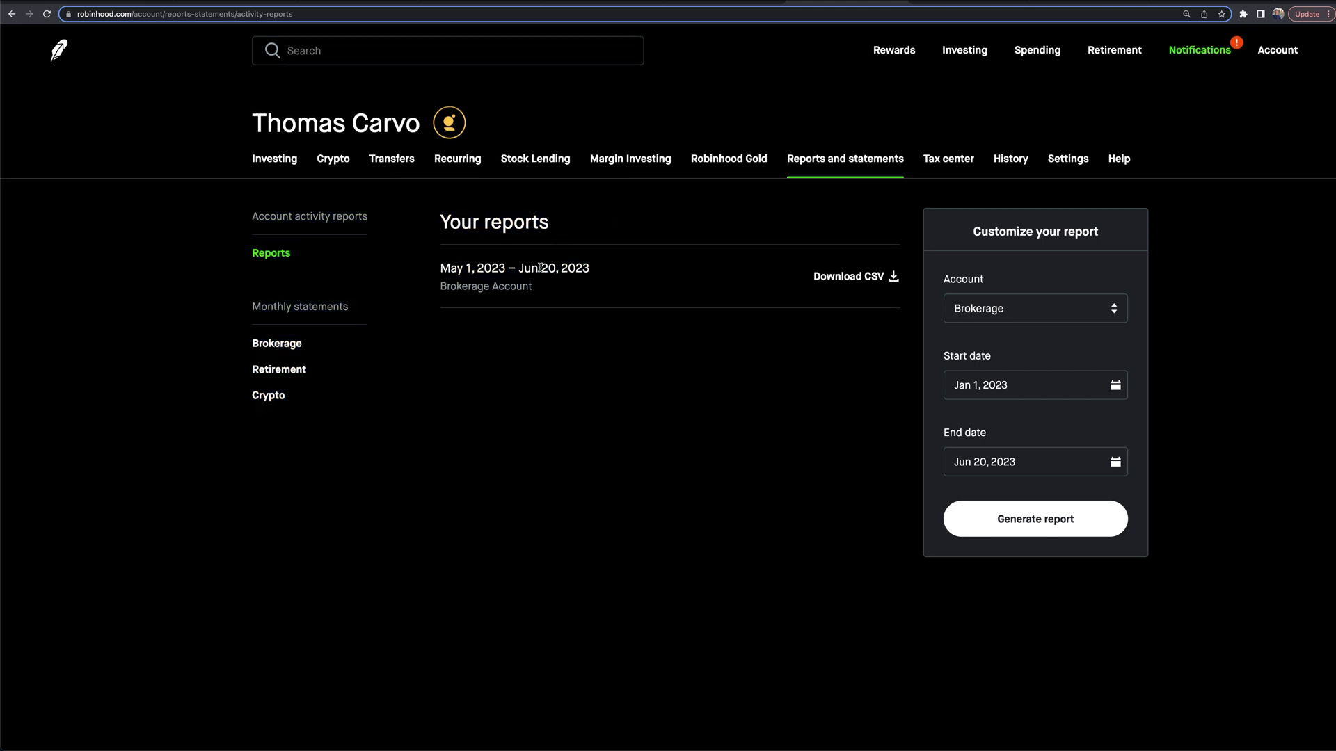
pyautogui.click(1041, 318)
pyautogui.click(1043, 345)
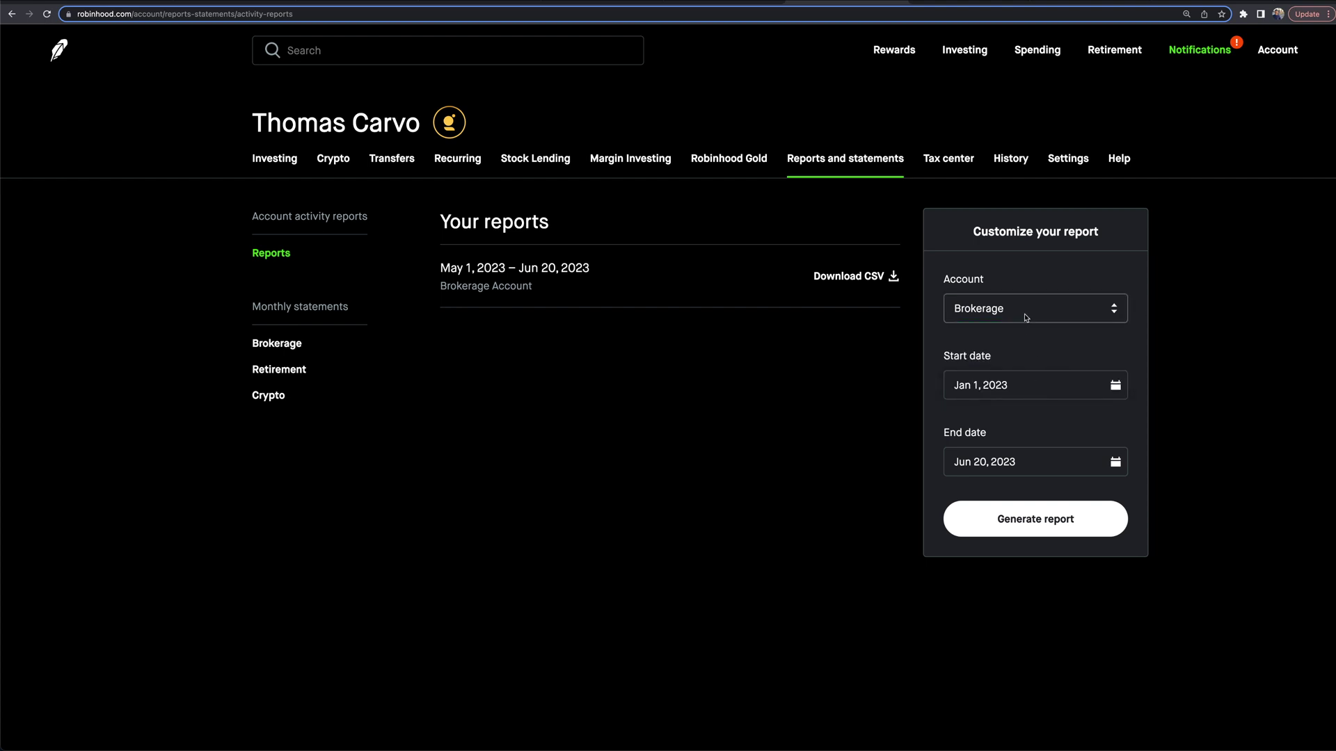
pyautogui.click(1025, 311)
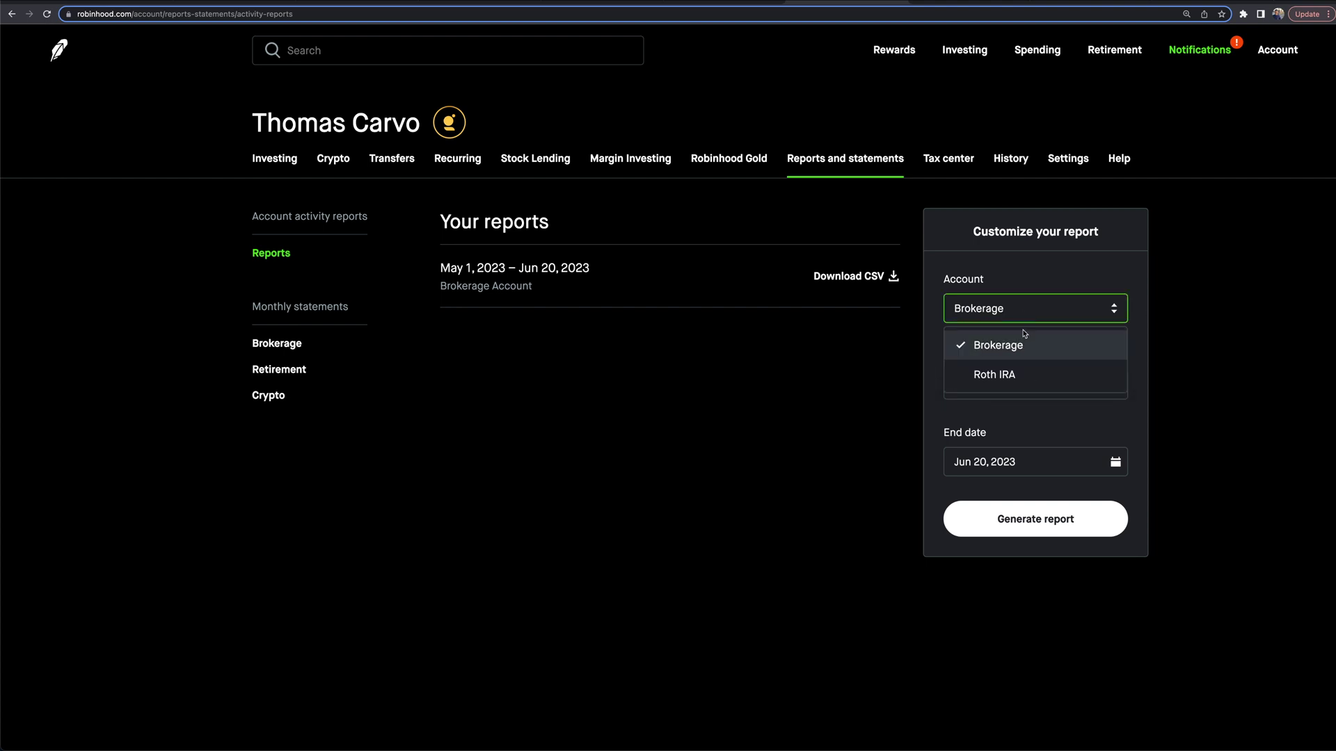
pyautogui.click(1166, 301)
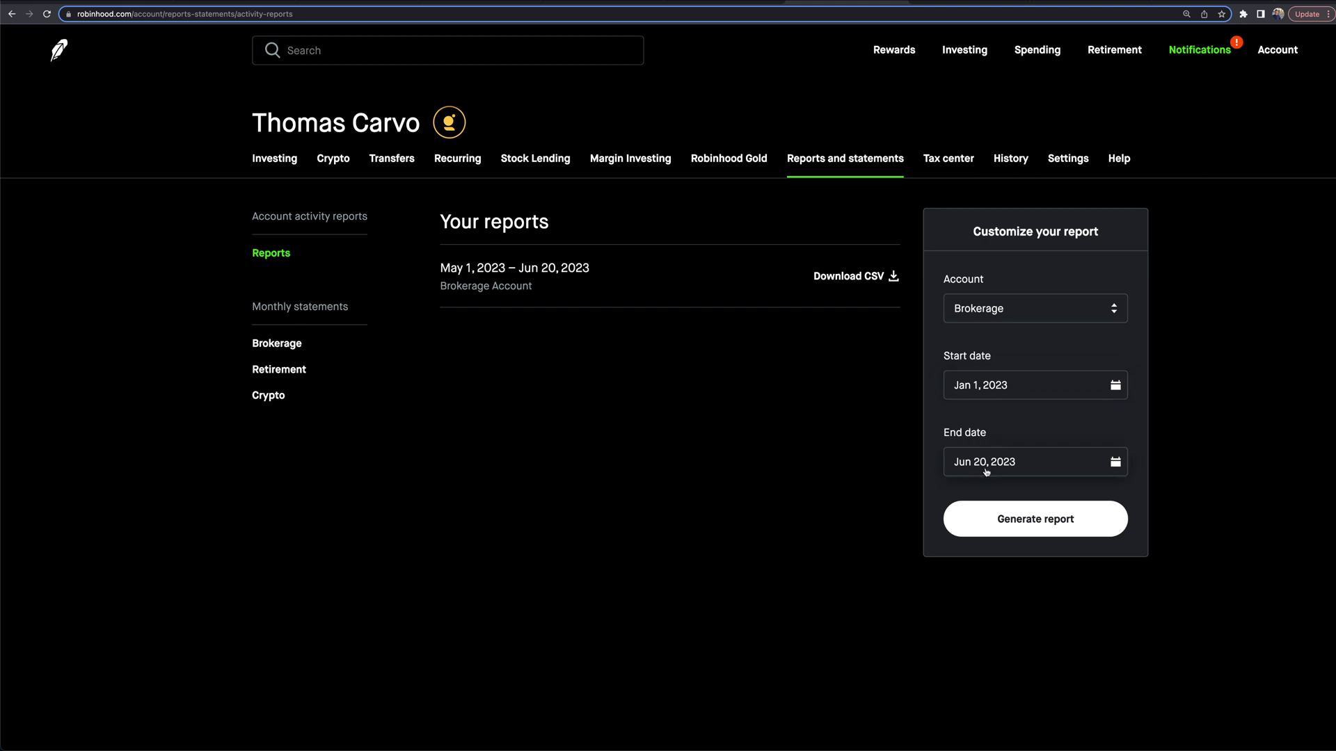
pyautogui.moveTo(971, 234); pyautogui.dragTo(1108, 242)
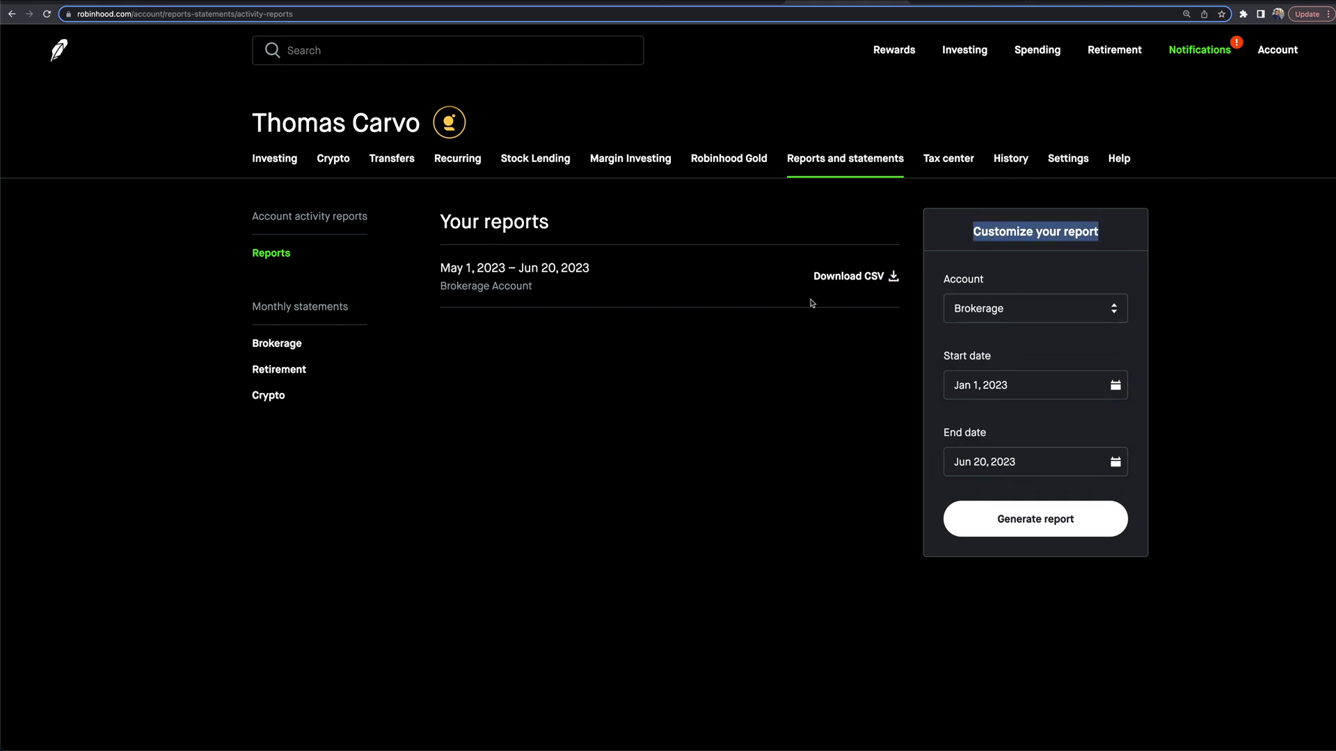
pyautogui.moveTo(1166, 746)
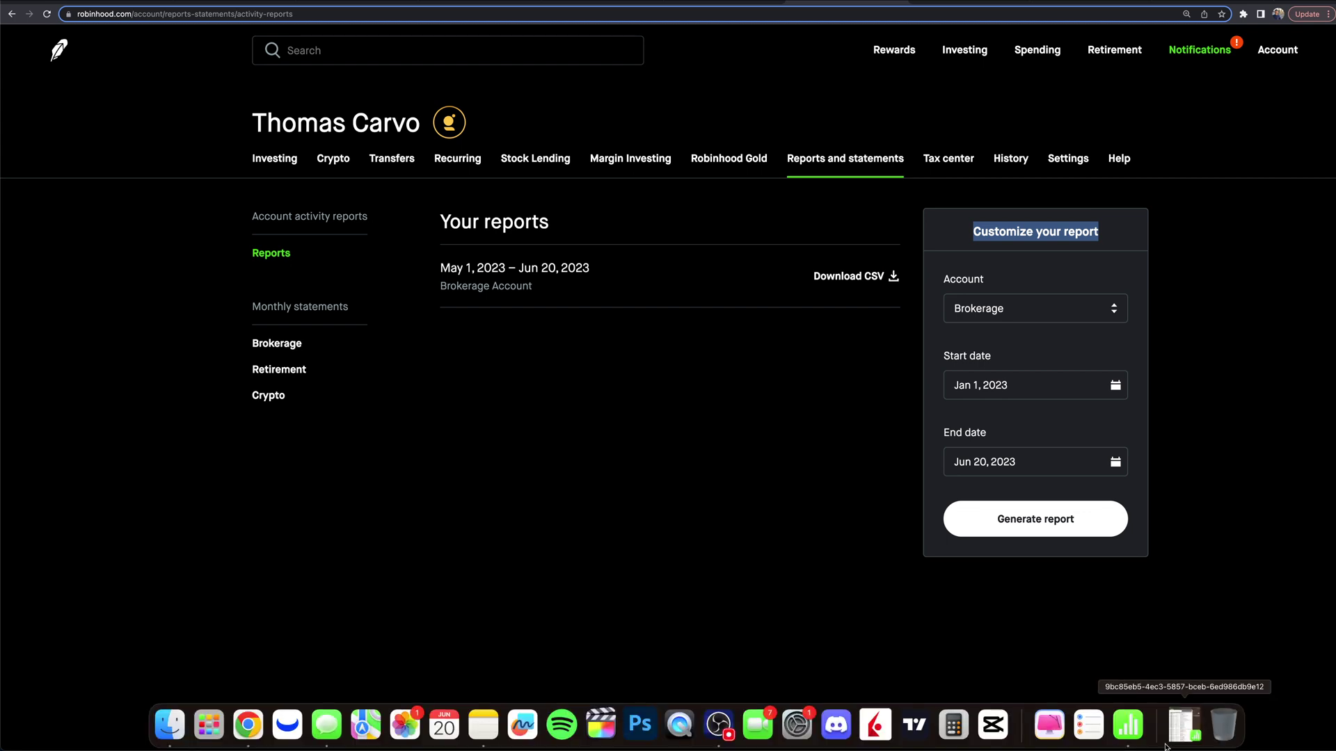
pyautogui.click(1183, 730)
# Step: Open the downloaded activity report CSV from the Downloads stack and select the trade history table
pyautogui.click(1268, 668)
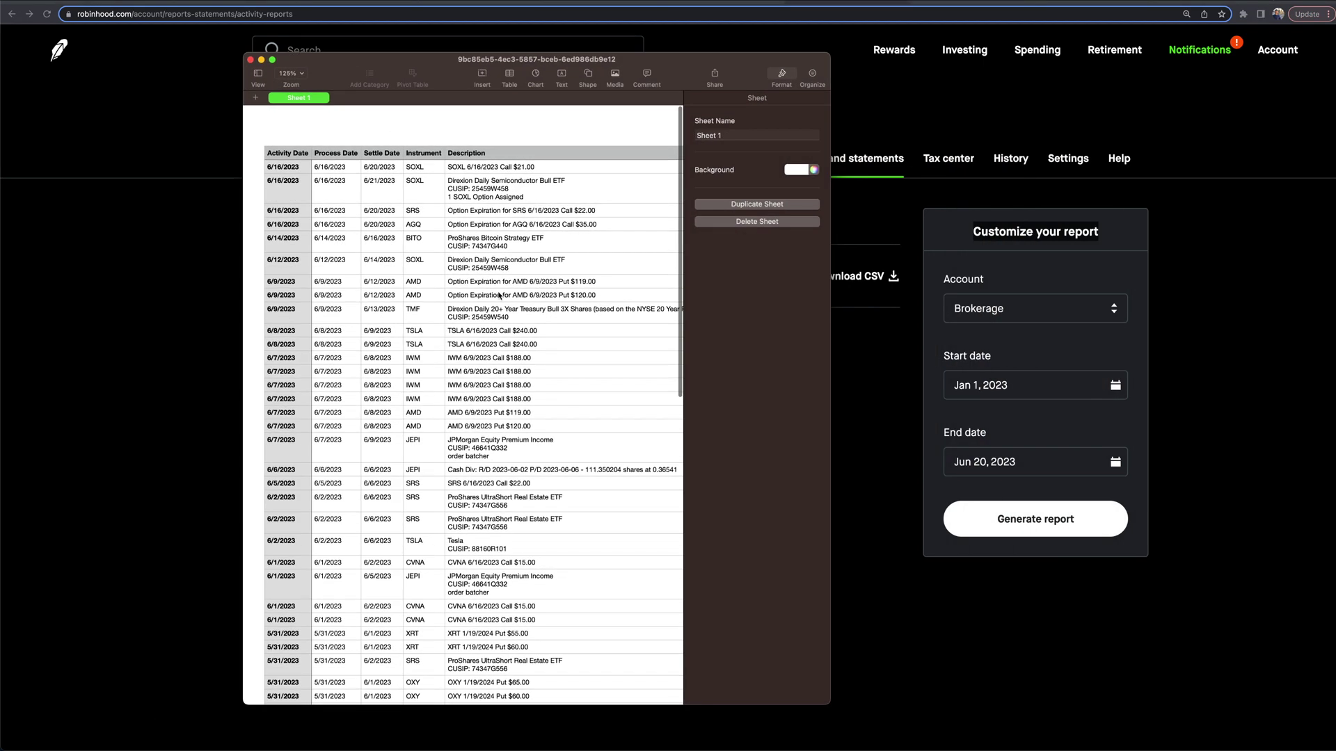
pyautogui.scroll(-1, 499, 296)
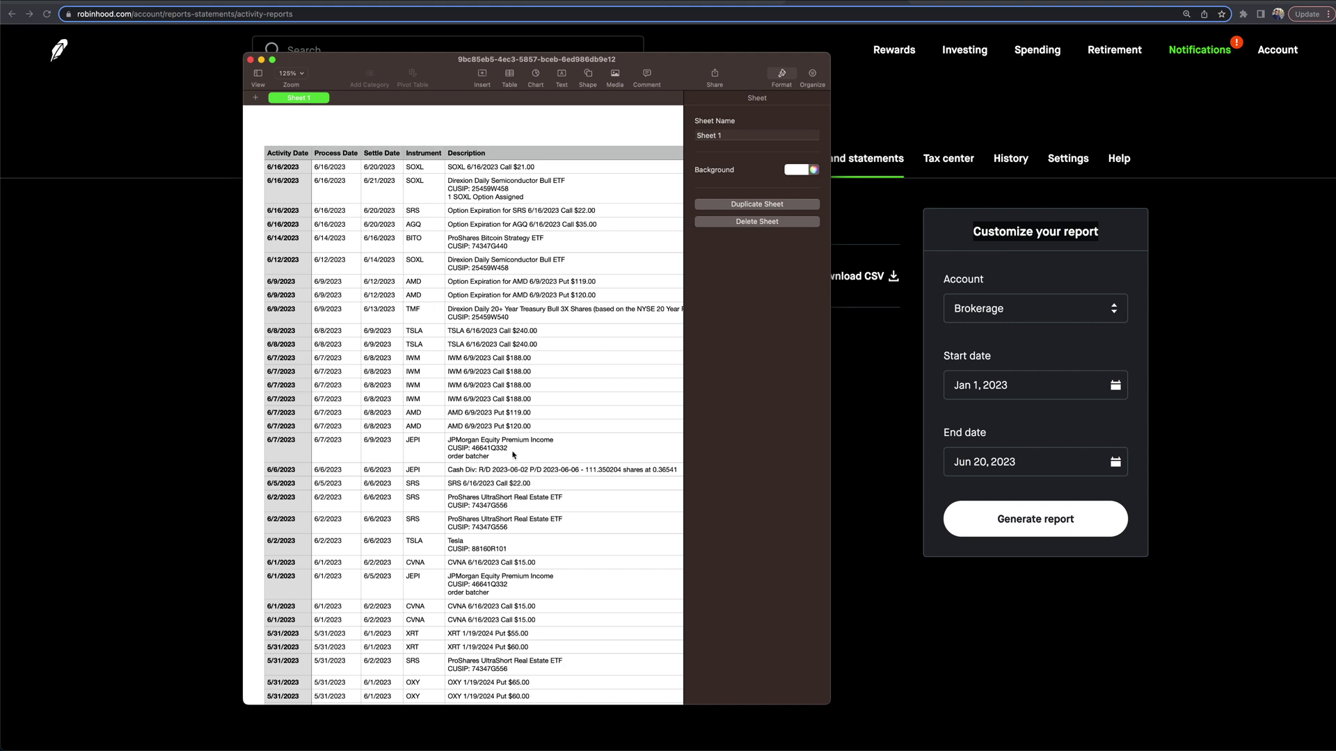
pyautogui.scroll(-3, 508, 452)
pyautogui.scroll(1, 553, 476)
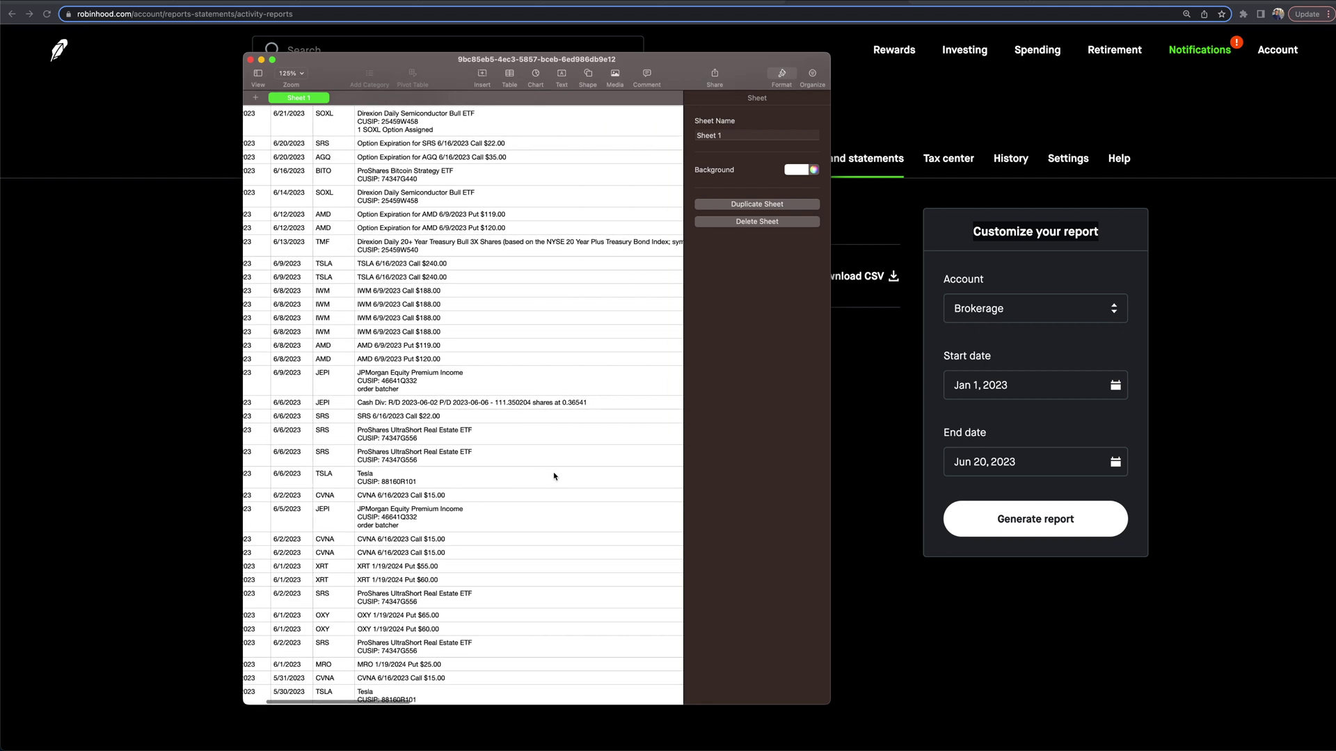
pyautogui.hscroll(5, 553, 476)
pyautogui.scroll(1, 554, 476)
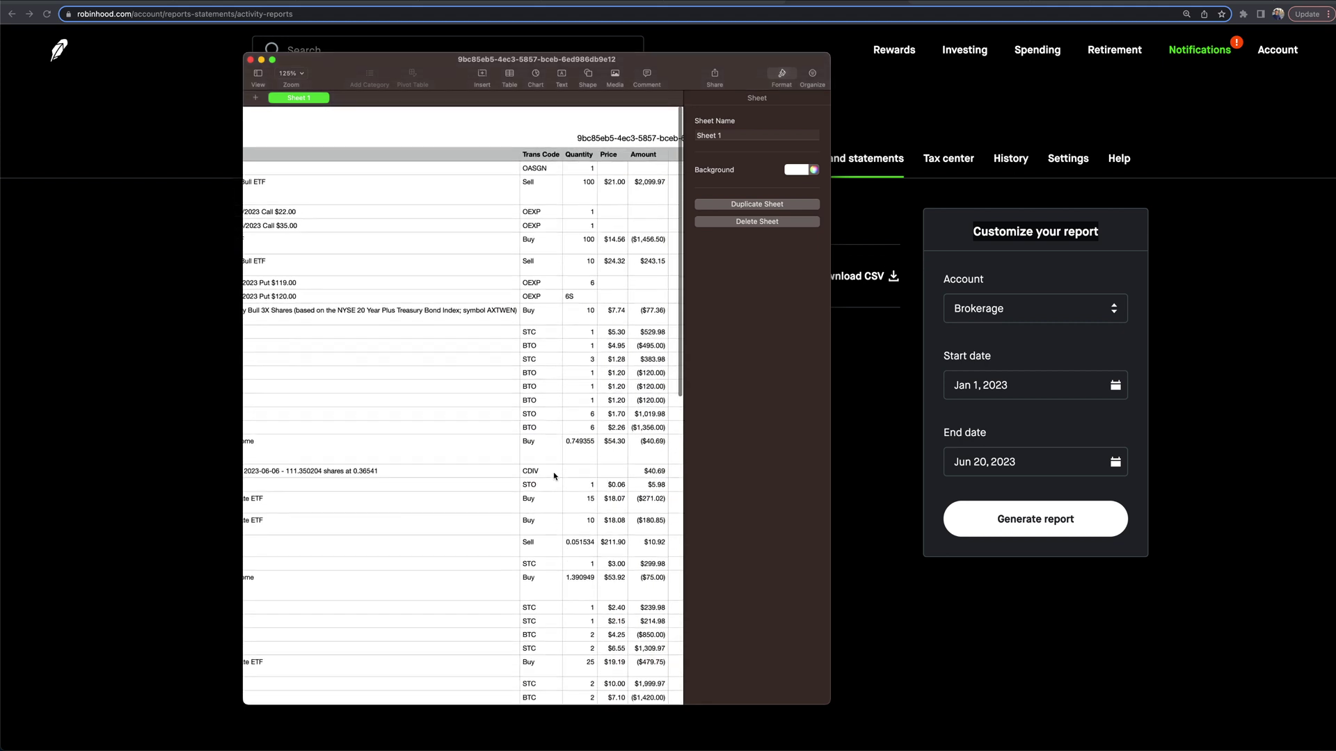
pyautogui.hscroll(-5, 554, 470)
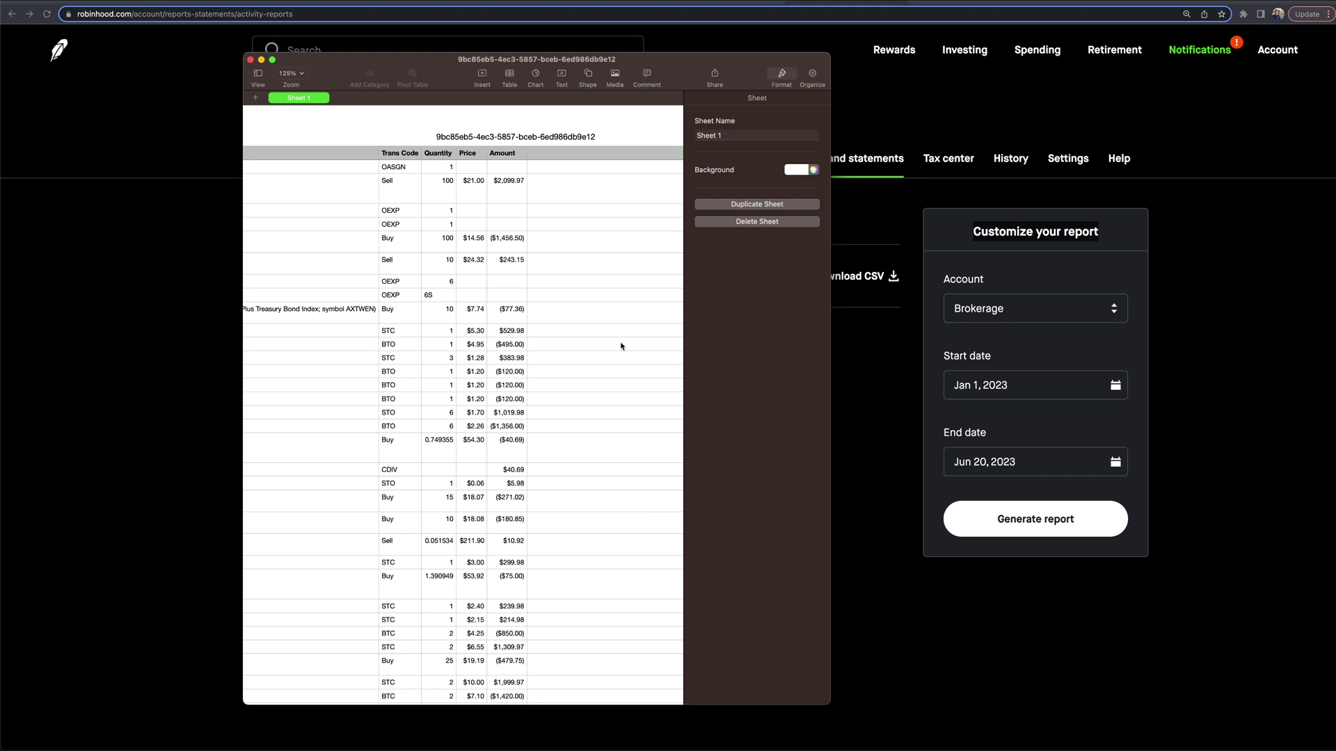
pyautogui.hscroll(5, 587, 386)
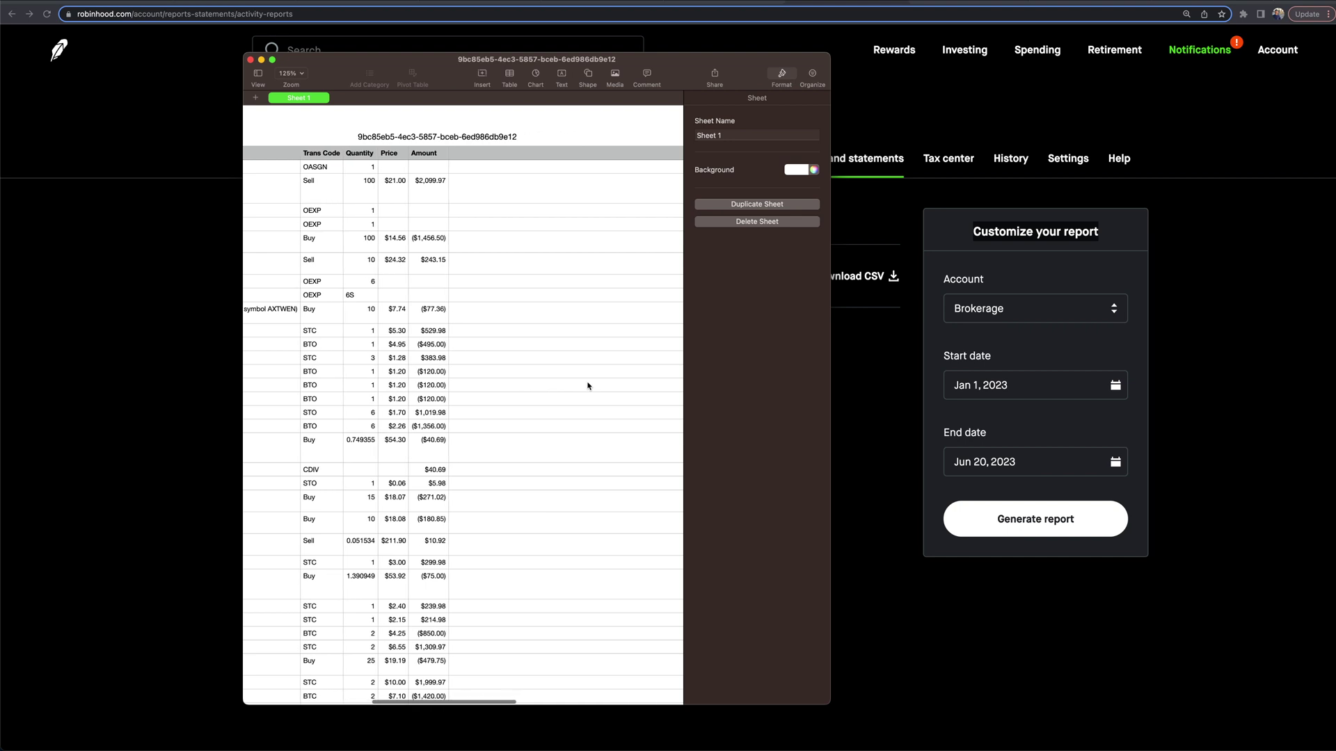
pyautogui.hscroll(-2, 588, 385)
pyautogui.hscroll(-2, 587, 385)
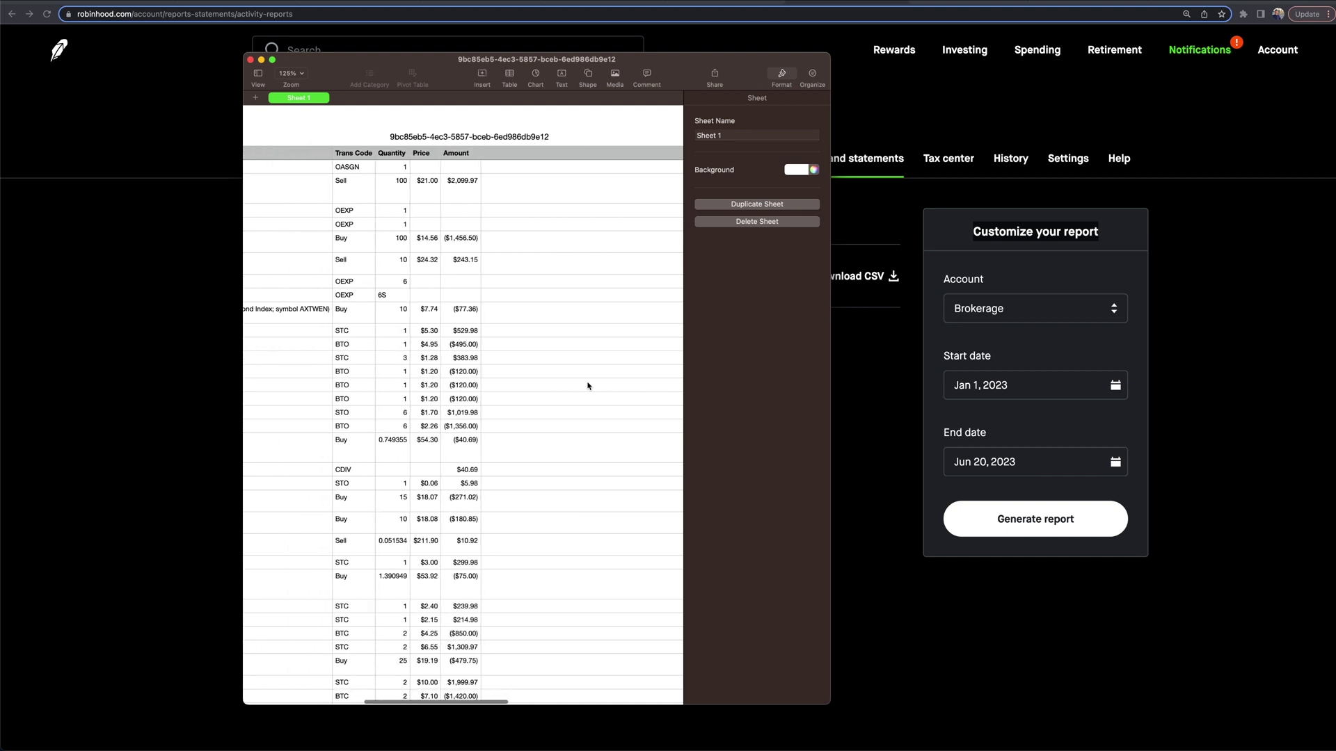
pyautogui.hscroll(-1, 587, 384)
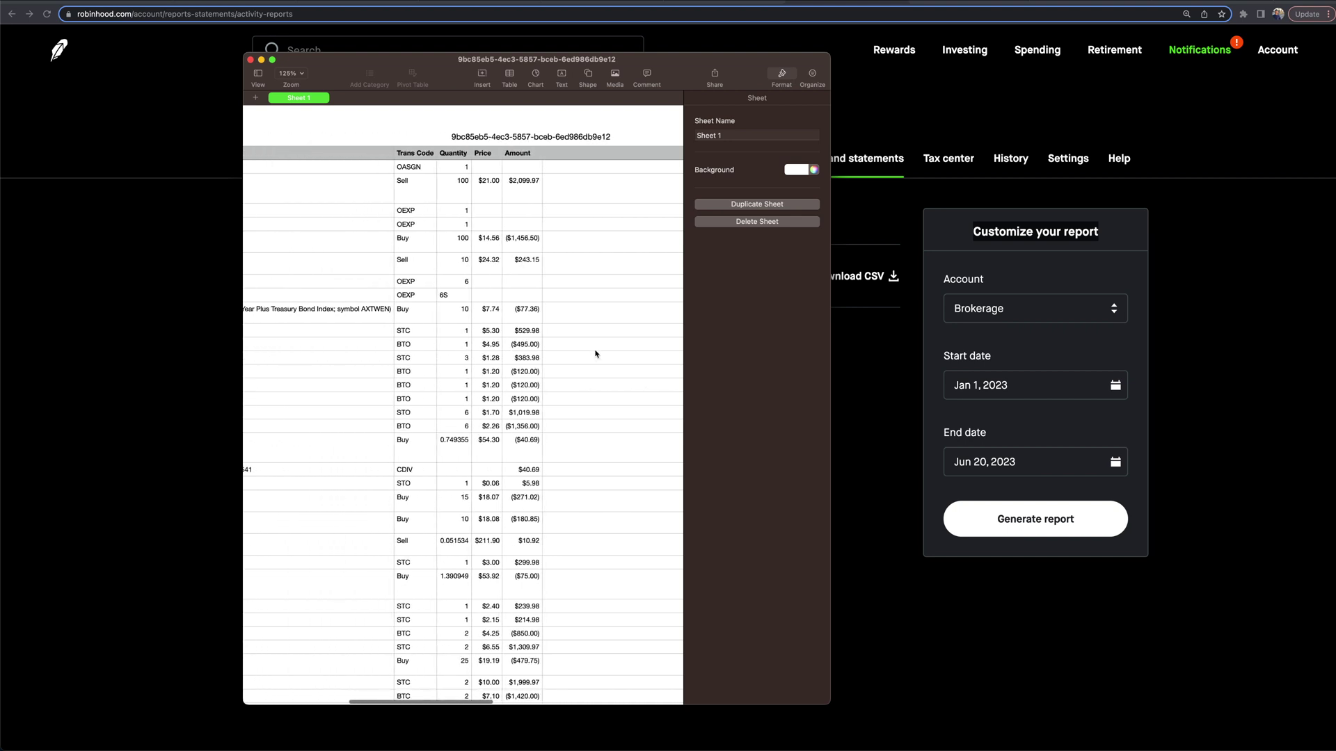
pyautogui.click(600, 291)
pyautogui.click(636, 365)
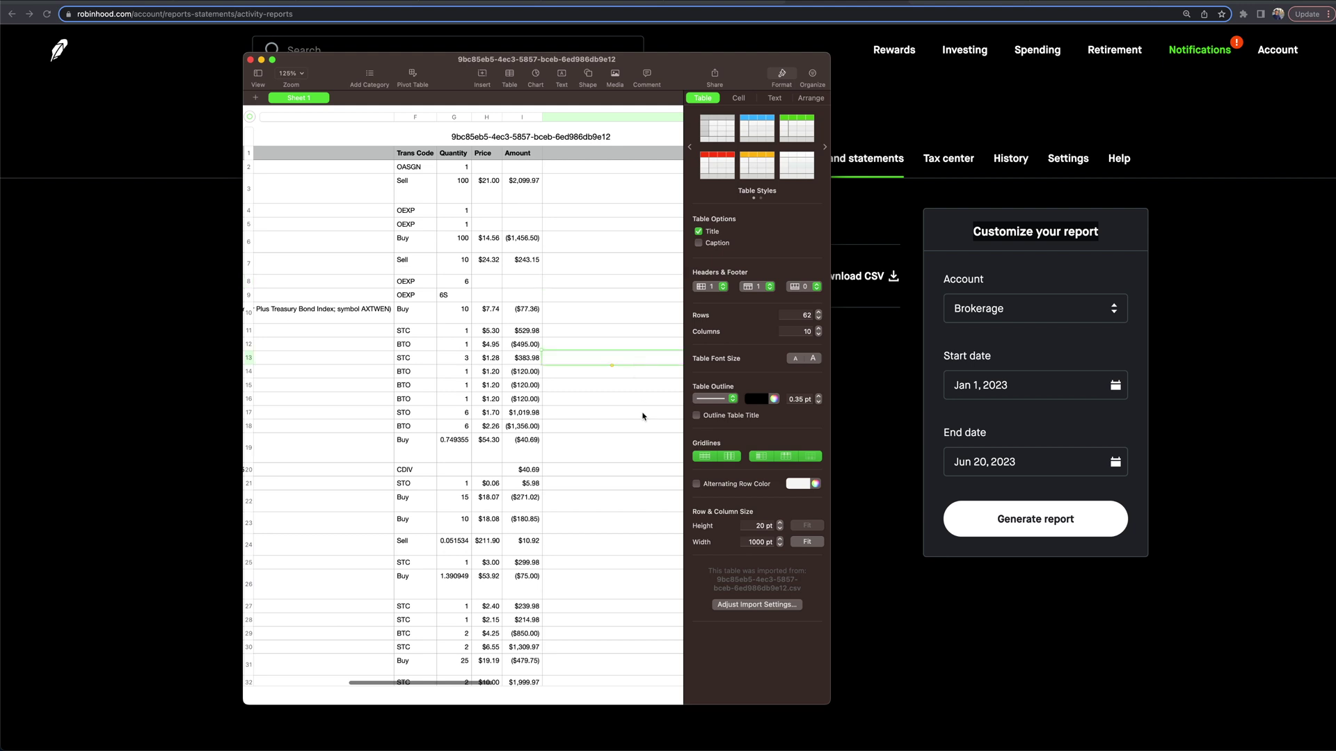
# Step: Widen the Numbers window to fit all trade columns, then close the spreadsheet
pyautogui.moveTo(831, 73); pyautogui.dragTo(1249, 60)
pyautogui.moveTo(243, 62); pyautogui.dragTo(78, 45)
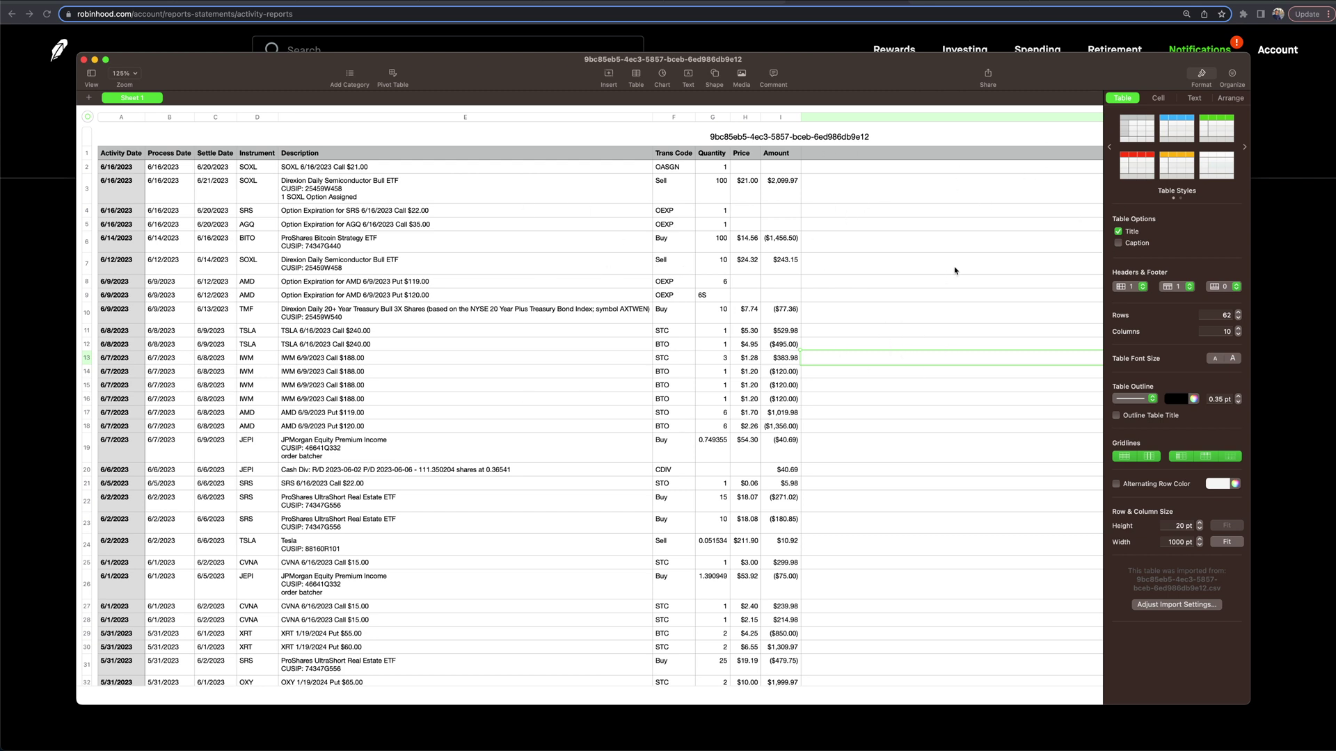
pyautogui.scroll(-2, 825, 407)
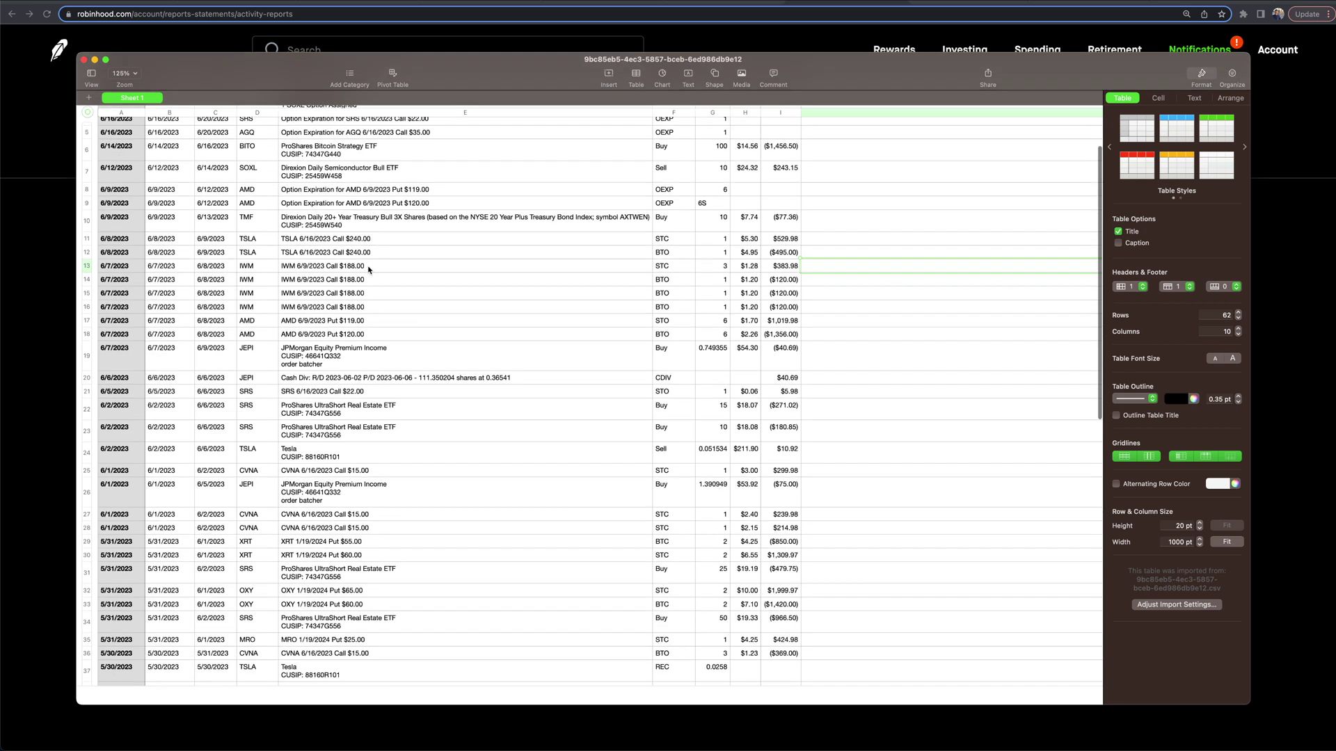
pyautogui.scroll(2, 772, 480)
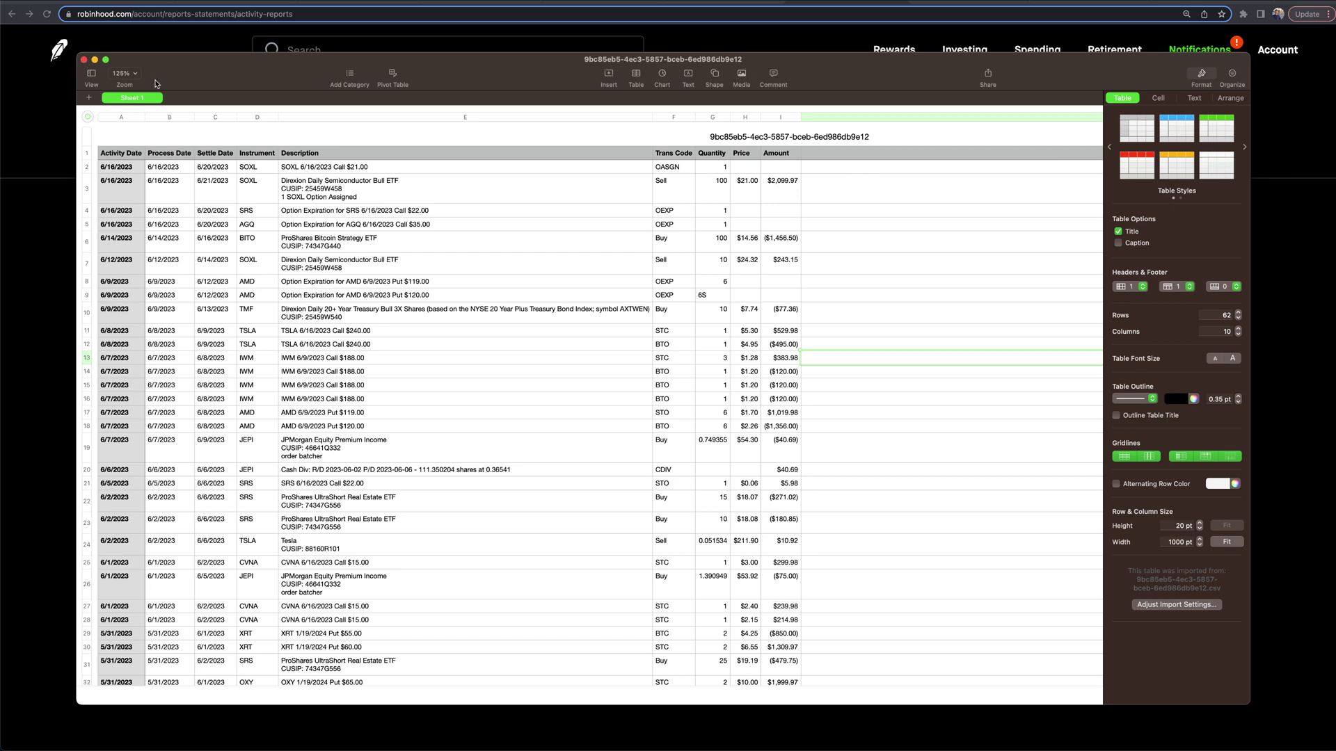
pyautogui.click(83, 61)
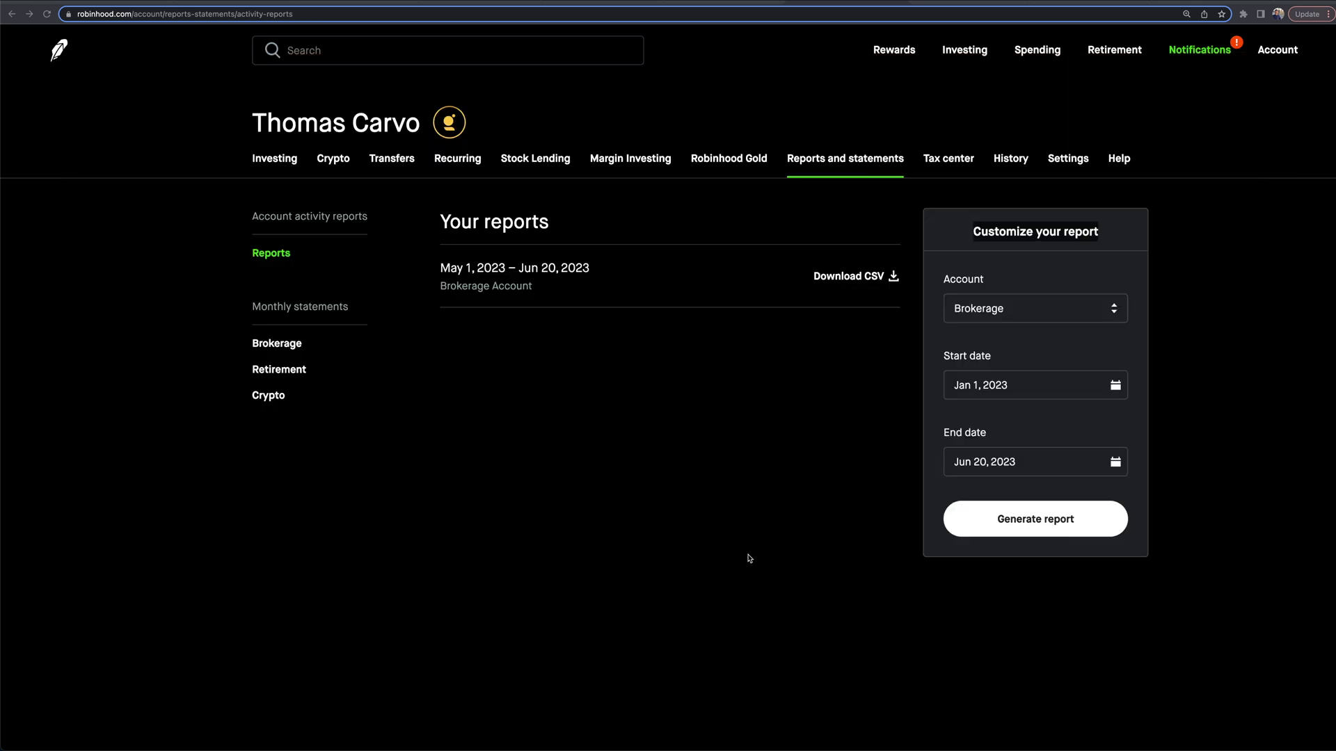